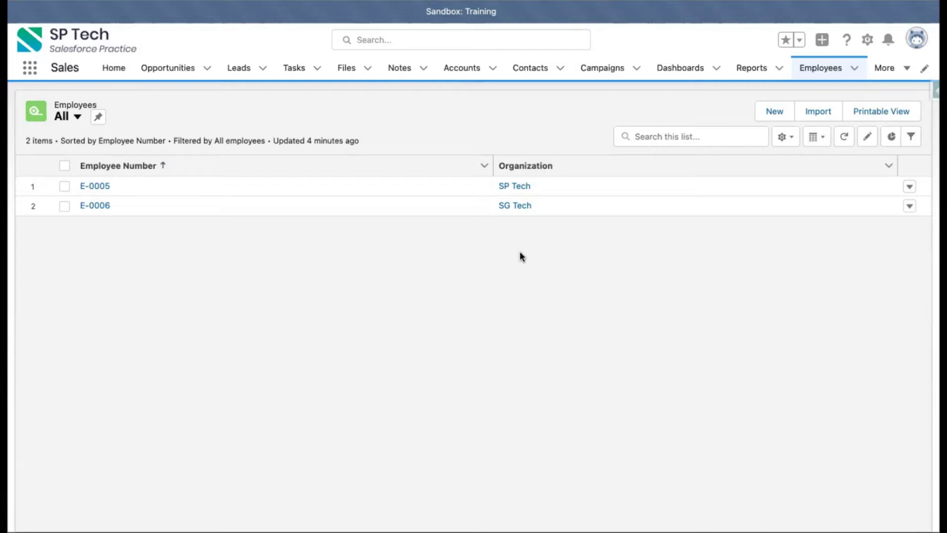
Step: Show the Employee object's Fields & Relationships list in Object Manager
{"action": "left_click", "coordinate": [524, 1]}
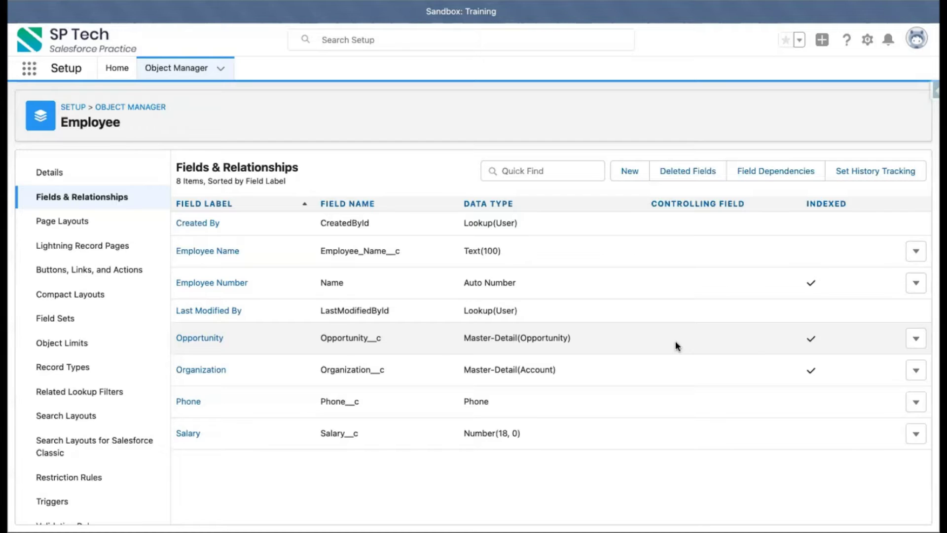
{"action": "left_click", "coordinate": [916, 338]}
{"action": "left_click", "coordinate": [876, 368]}
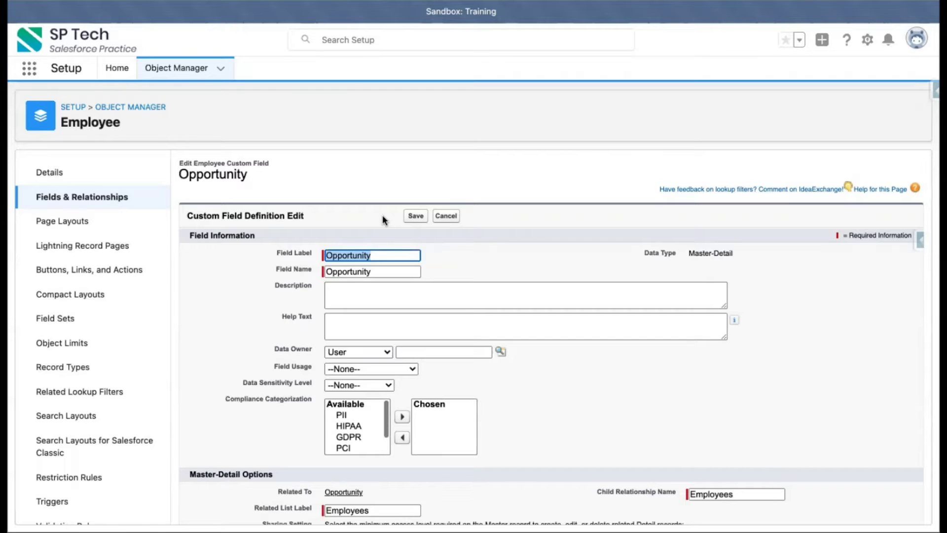
{"action": "left_click", "coordinate": [446, 215]}
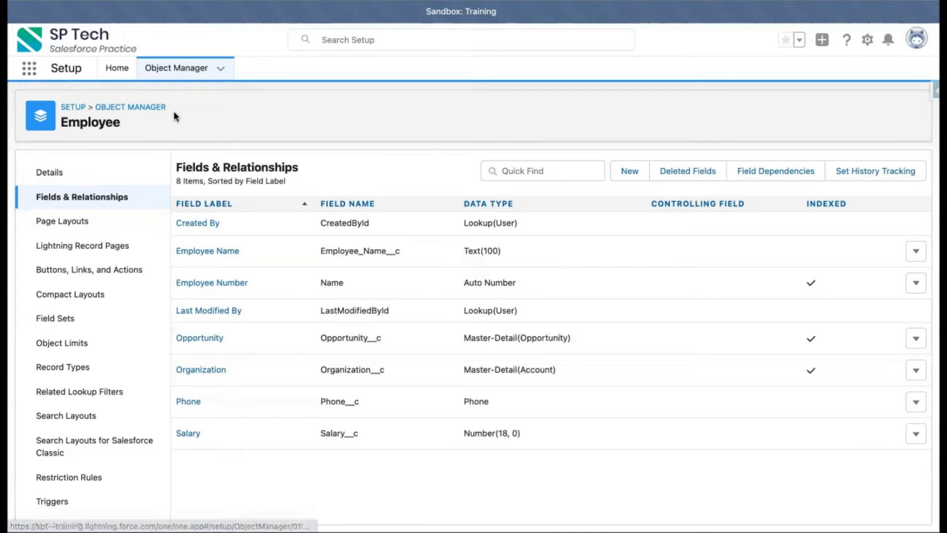
Step: Open the Opportunity object's Fields & Relationships and filter the fields by 'total'
{"action": "left_click", "coordinate": [183, 70]}
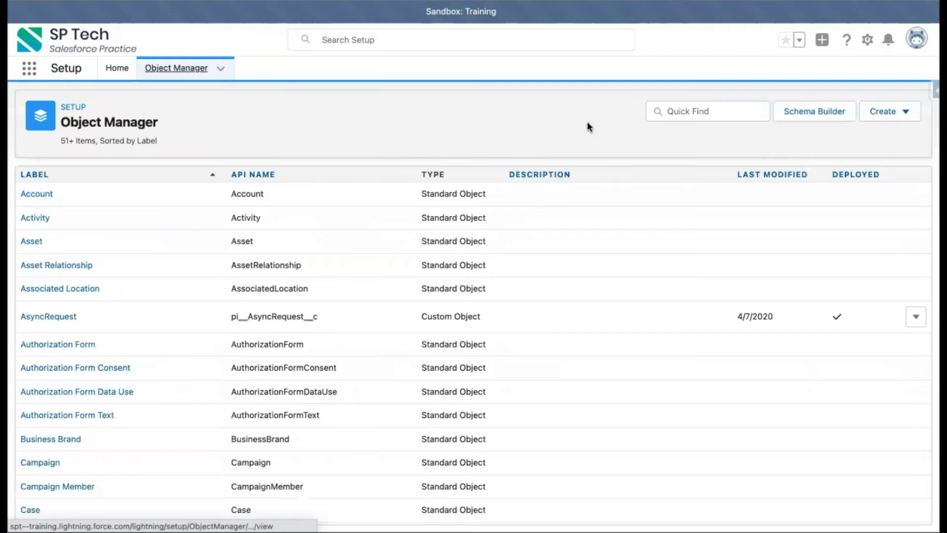
{"action": "left_click", "coordinate": [695, 109]}
{"action": "type", "text": "opp"}
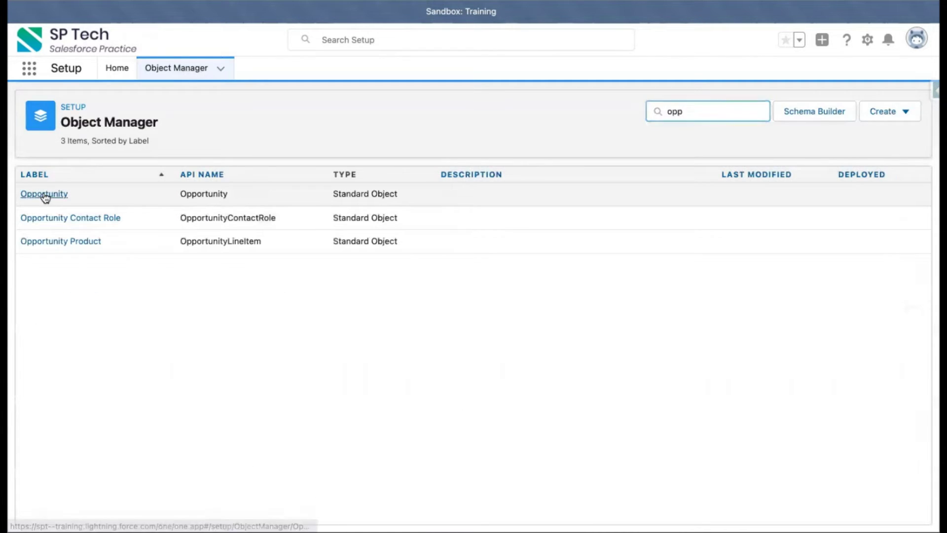
{"action": "left_click", "coordinate": [43, 194]}
{"action": "left_click", "coordinate": [59, 197]}
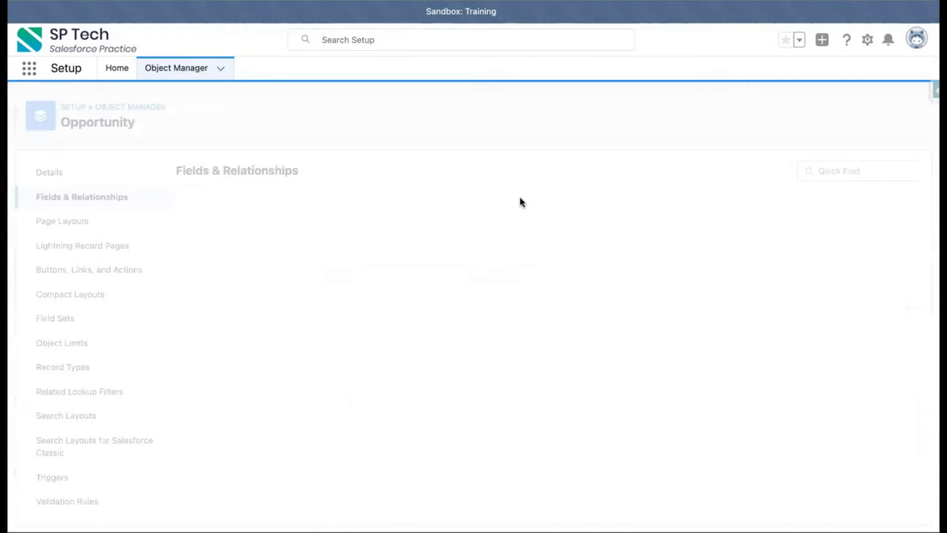
{"action": "left_click", "coordinate": [549, 175]}
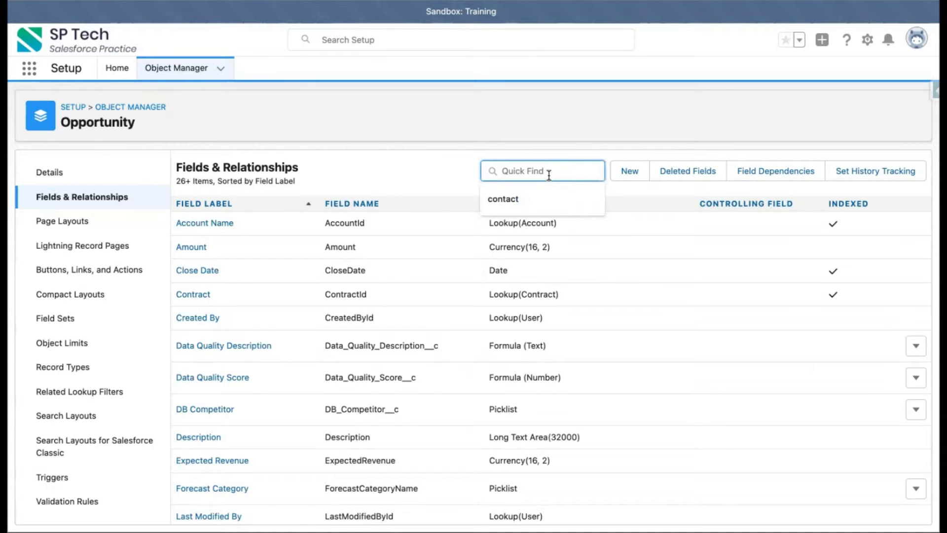
{"action": "type", "text": "total"}
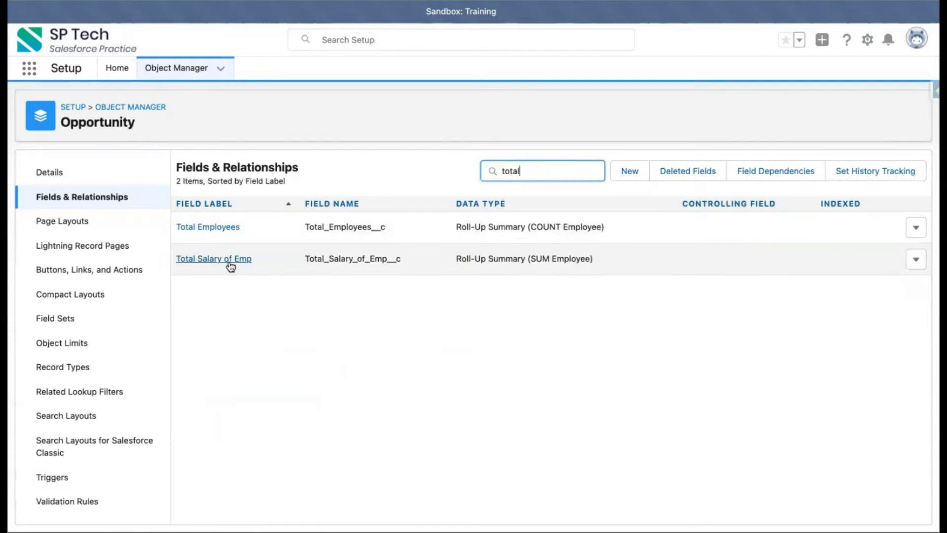
Step: Delete the Total Employees roll-up summary field from Opportunity
{"action": "left_click", "coordinate": [916, 227]}
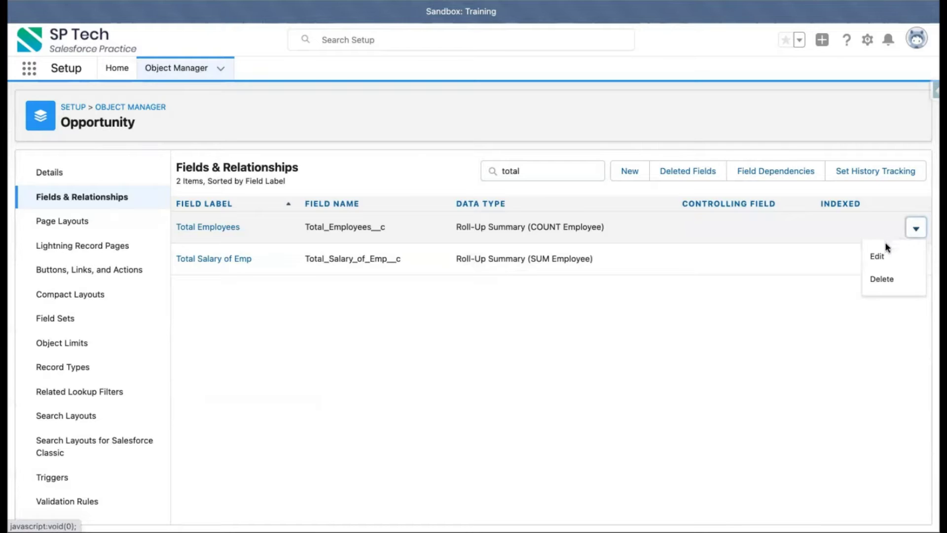
{"action": "left_click", "coordinate": [882, 254]}
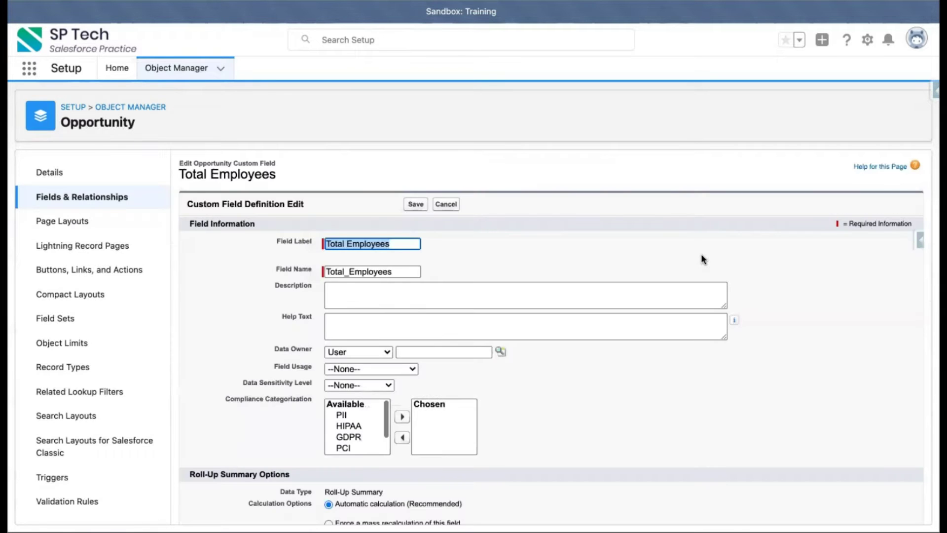
{"action": "left_click", "coordinate": [445, 205]}
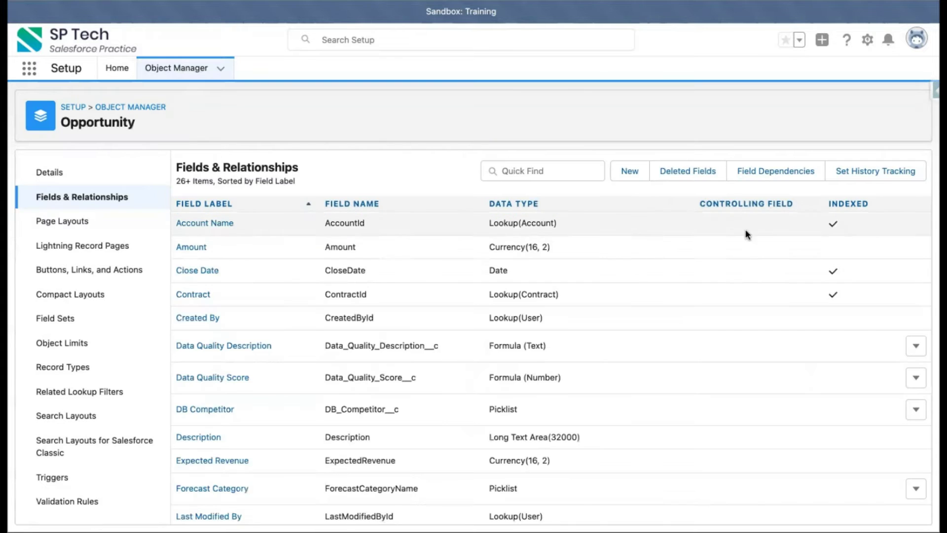
{"action": "left_click", "coordinate": [551, 173]}
{"action": "type", "text": "total"}
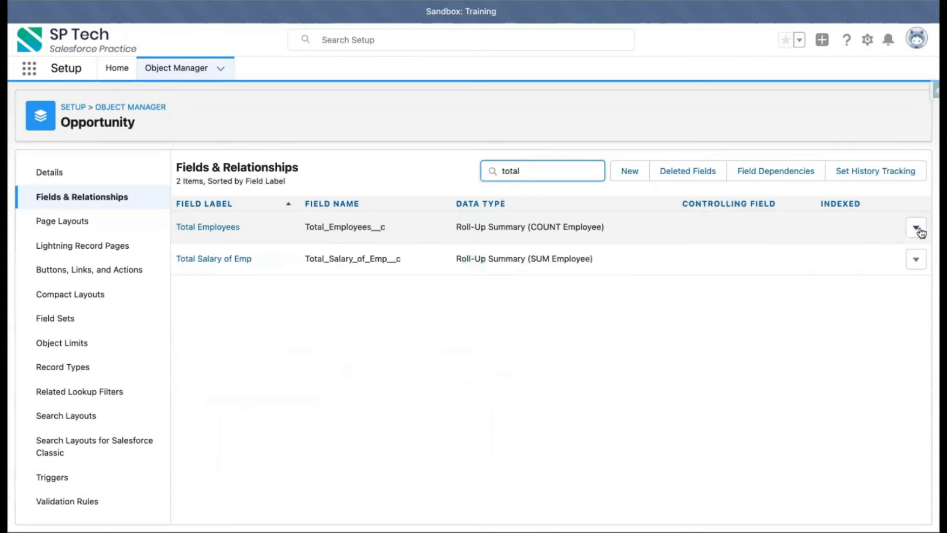
{"action": "left_click", "coordinate": [916, 228]}
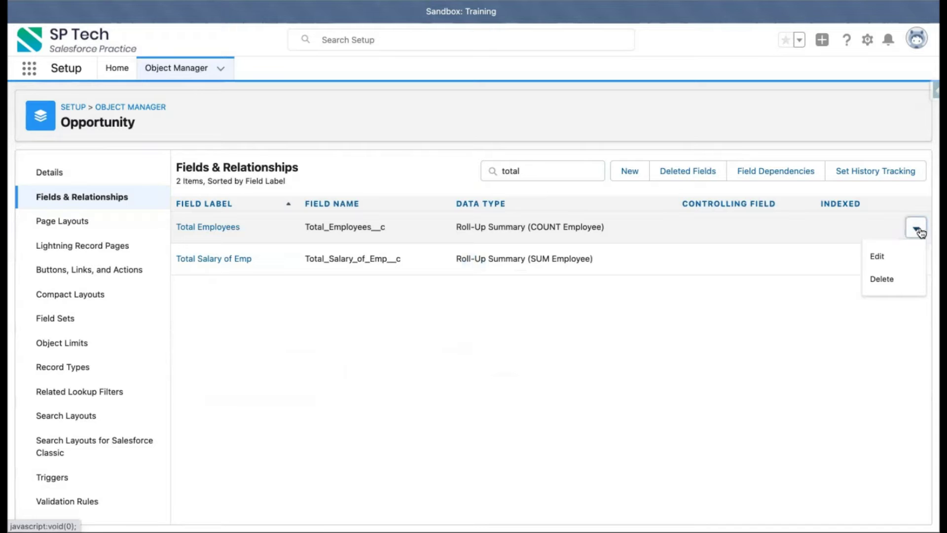
{"action": "left_click", "coordinate": [883, 279]}
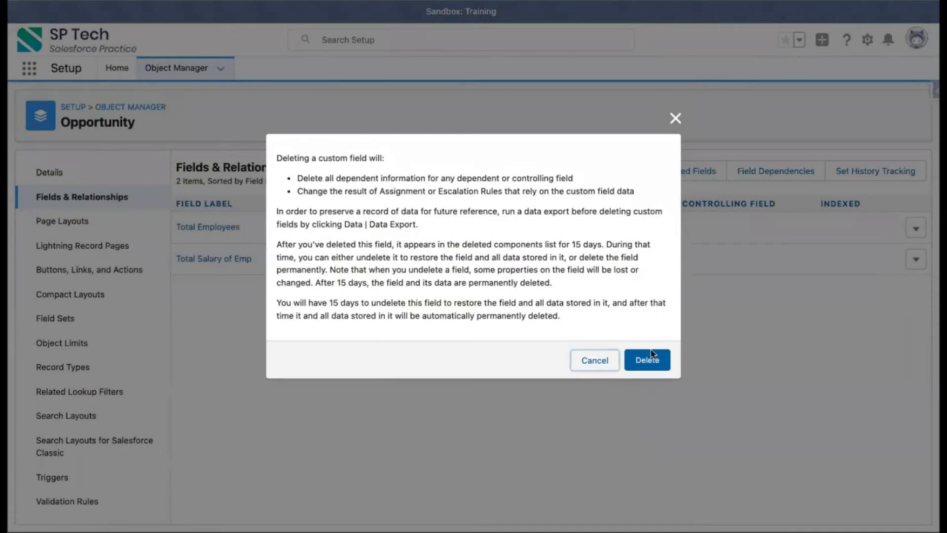
{"action": "left_click", "coordinate": [645, 360]}
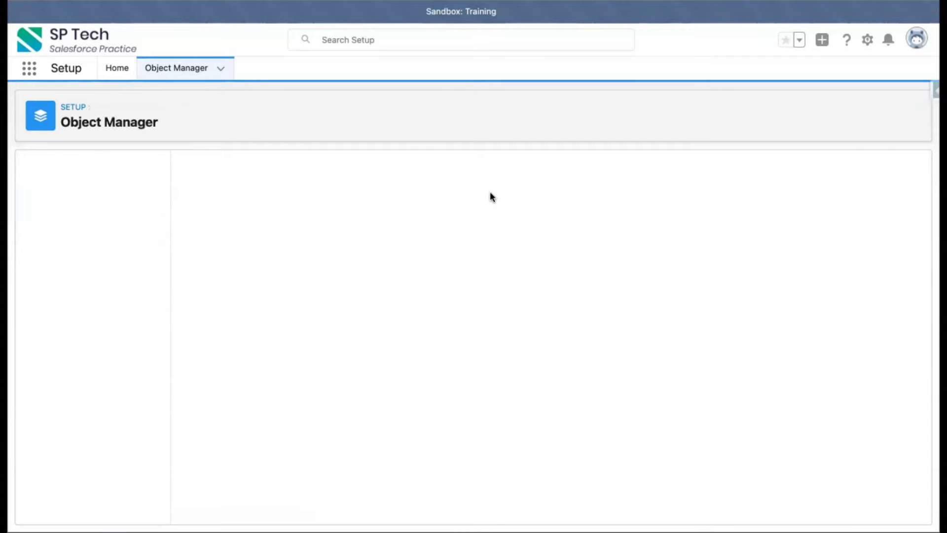
Step: Filter the fields by 'total' again and delete the Total Salary of Emp field
{"action": "left_click", "coordinate": [543, 168]}
{"action": "type", "text": "total"}
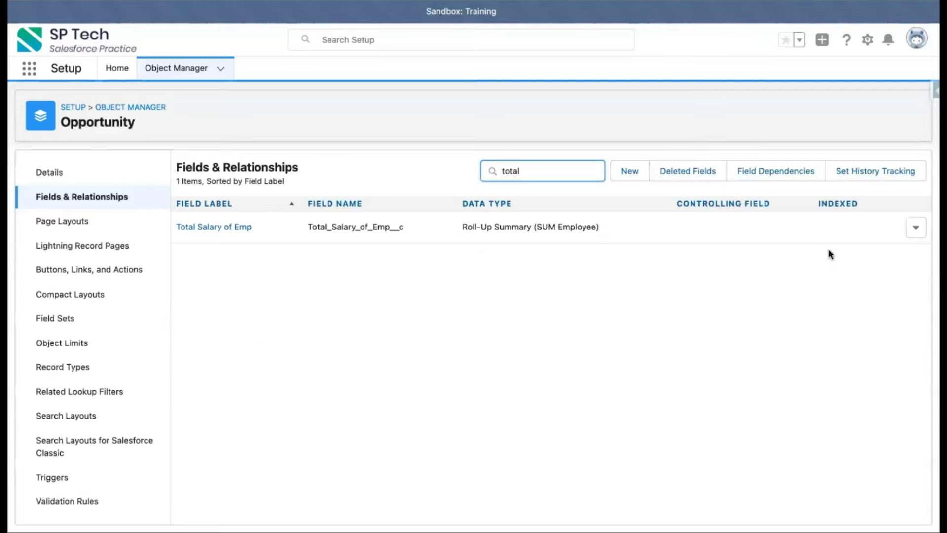
{"action": "left_click", "coordinate": [916, 228]}
{"action": "left_click", "coordinate": [878, 278]}
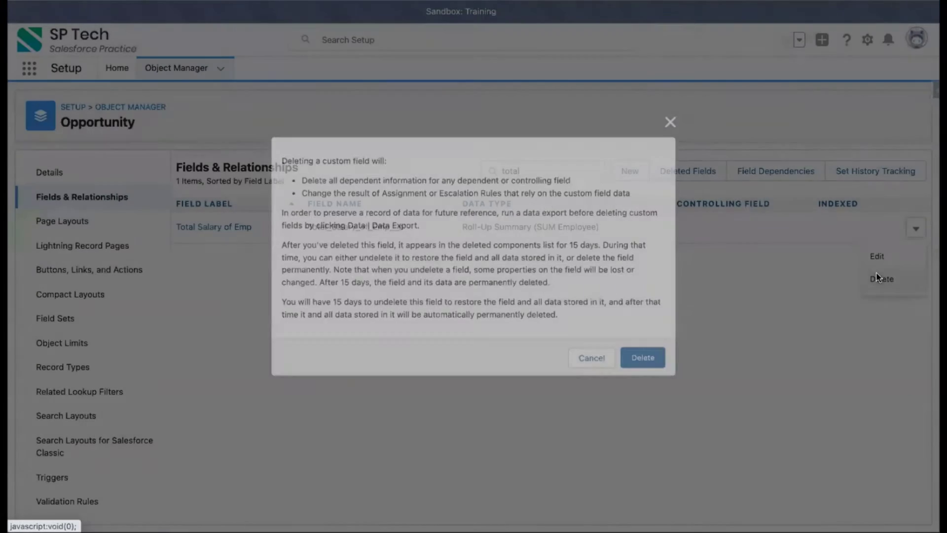
{"action": "left_click", "coordinate": [650, 359]}
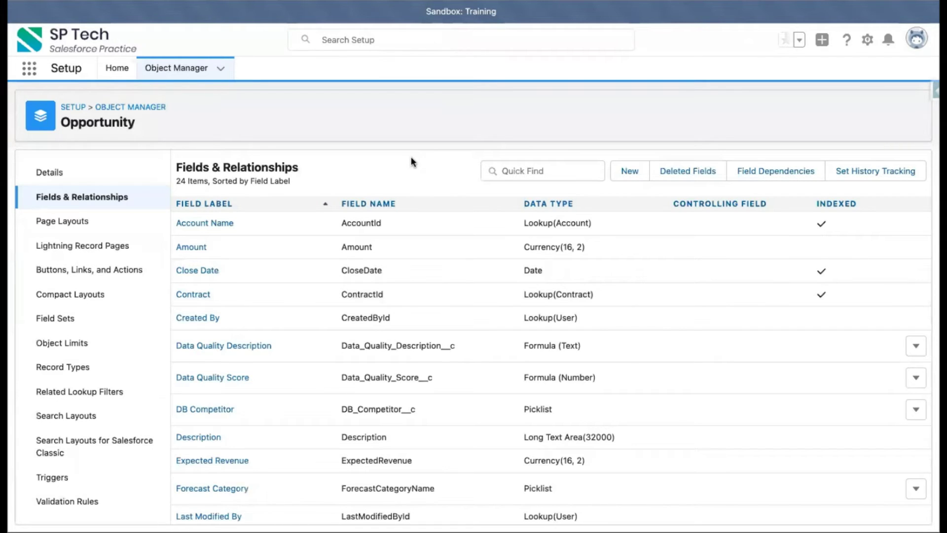
Step: Open the Employee object's Opportunity field for editing, then back out to its field list
{"action": "left_click", "coordinate": [174, 68]}
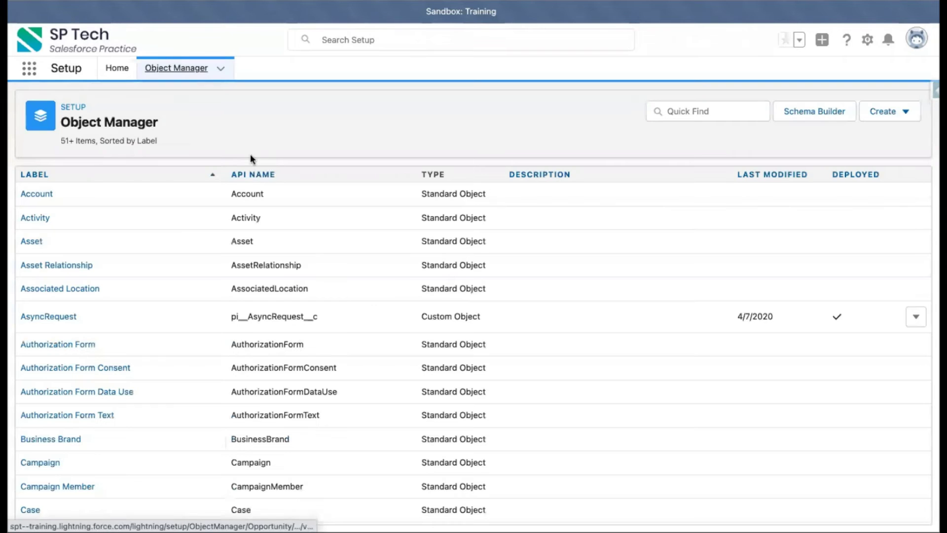
{"action": "left_click", "coordinate": [735, 111]}
{"action": "type", "text": "emplo"}
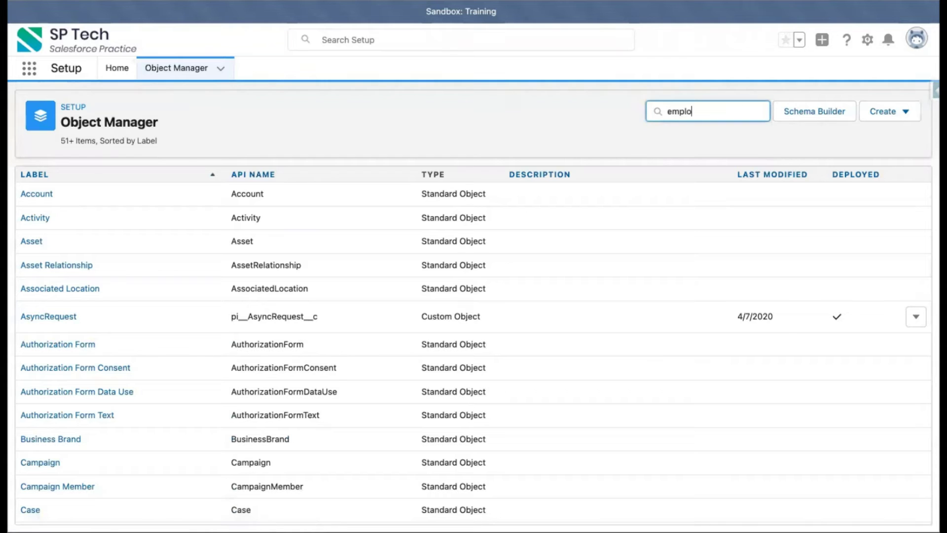
{"action": "left_click", "coordinate": [56, 202]}
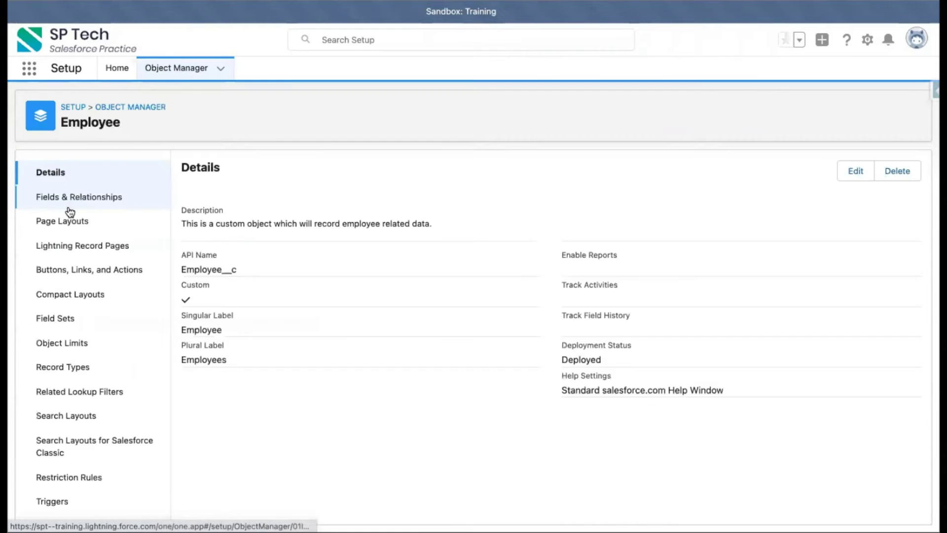
{"action": "left_click", "coordinate": [67, 204]}
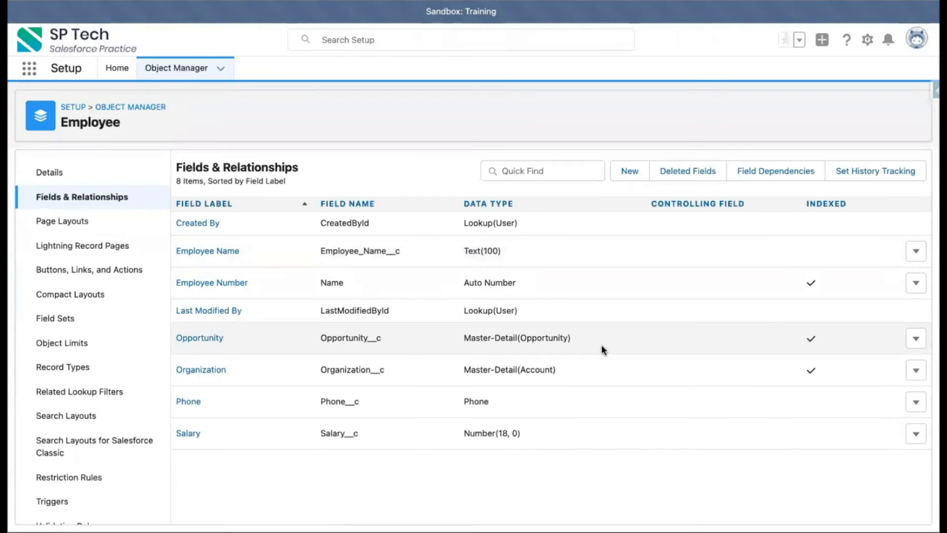
{"action": "left_click", "coordinate": [915, 344]}
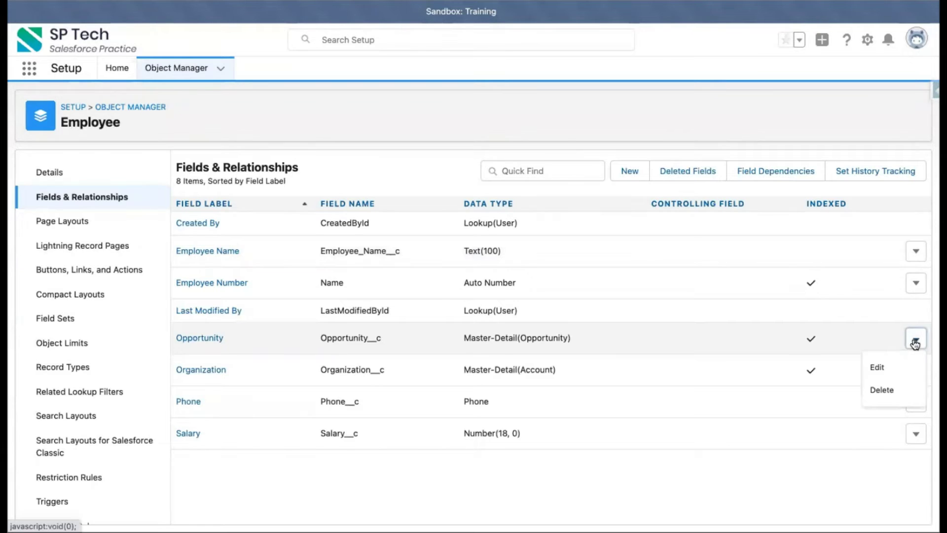
{"action": "left_click", "coordinate": [881, 373]}
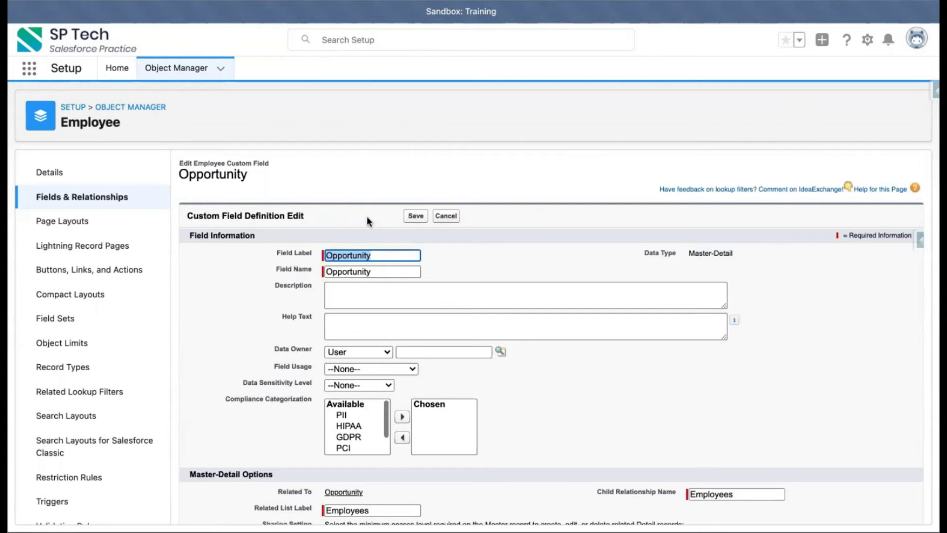
{"action": "left_click", "coordinate": [75, 196]}
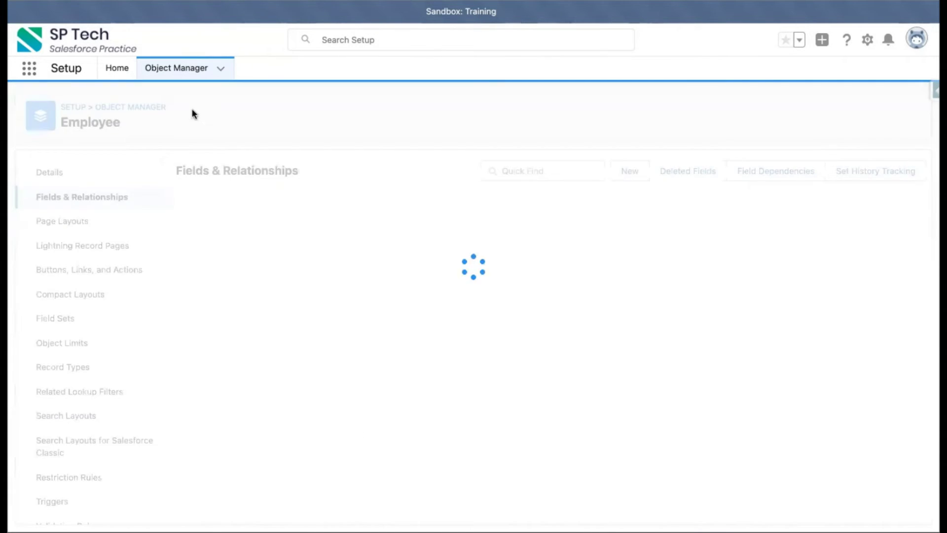
Step: Filter the Object Manager list by 'opp' and select the Opportunity object
{"action": "left_click", "coordinate": [178, 68]}
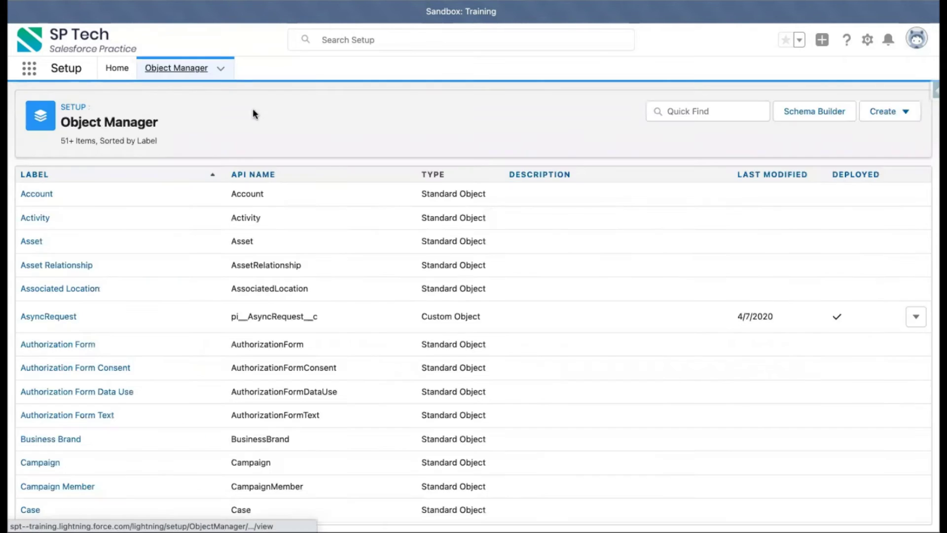
{"action": "left_click", "coordinate": [701, 111]}
{"action": "type", "text": "opp"}
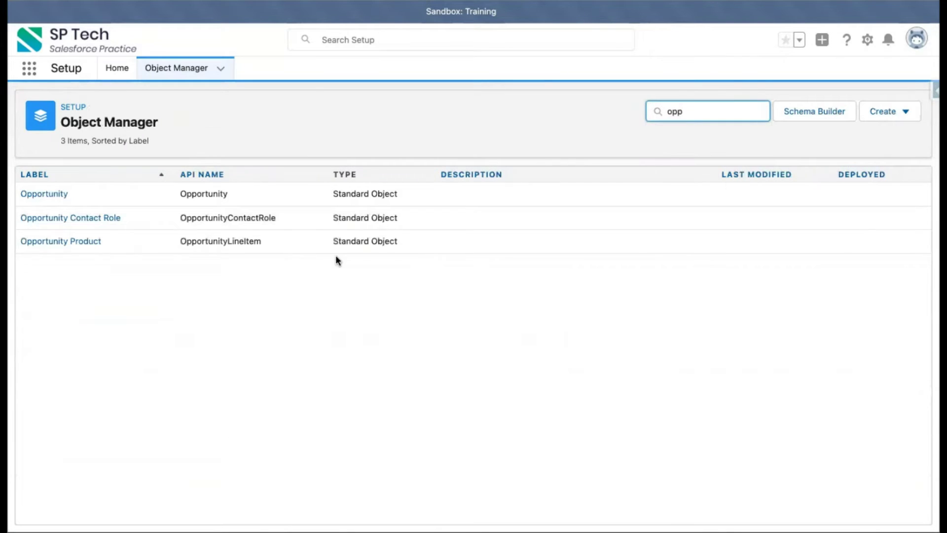
{"action": "left_click", "coordinate": [59, 195]}
Step: Show Opportunity's Deleted Fields list containing Total Employees and Total Salary of Emp
{"action": "left_click", "coordinate": [86, 199]}
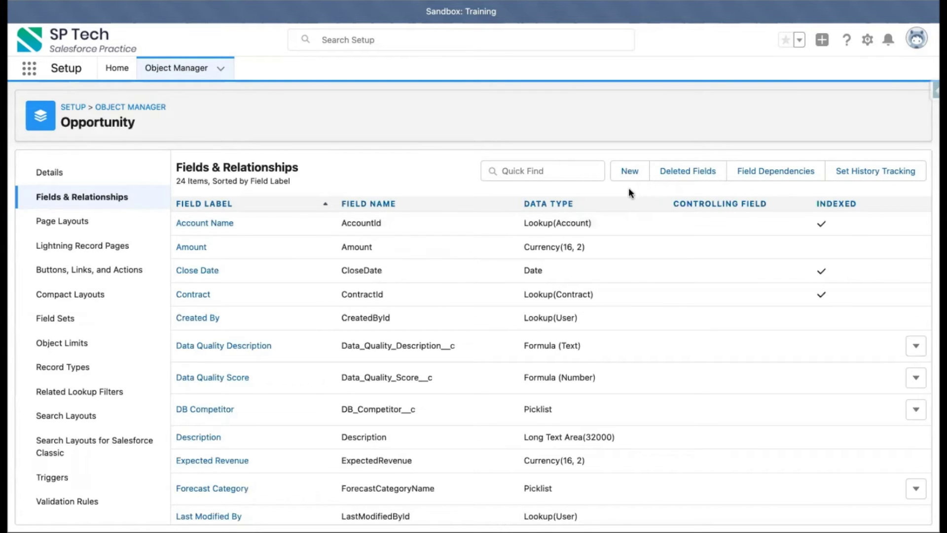
{"action": "left_click", "coordinate": [681, 173]}
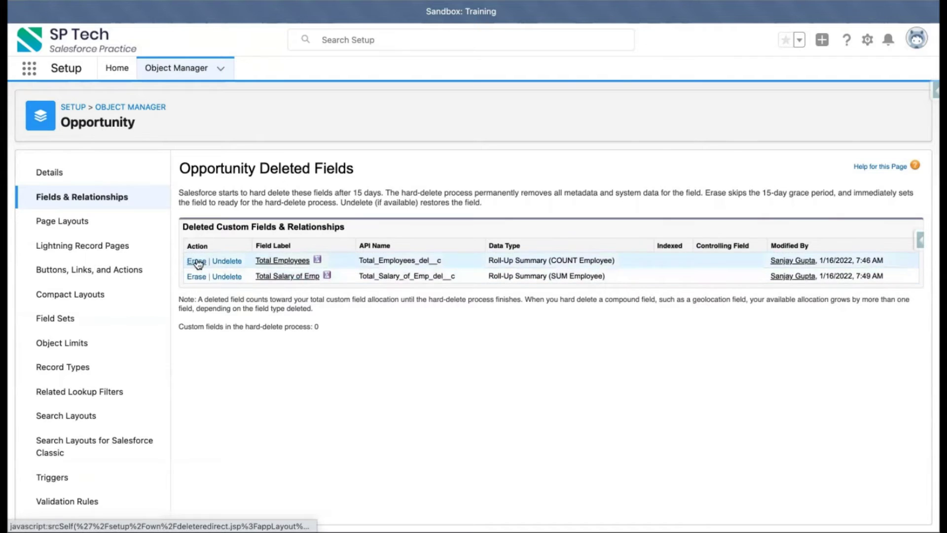
Step: Permanently erase the deleted Total Employees field, confirming the hard delete
{"action": "left_click_drag", "start_coordinate": [178, 192], "coordinate": [385, 193]}
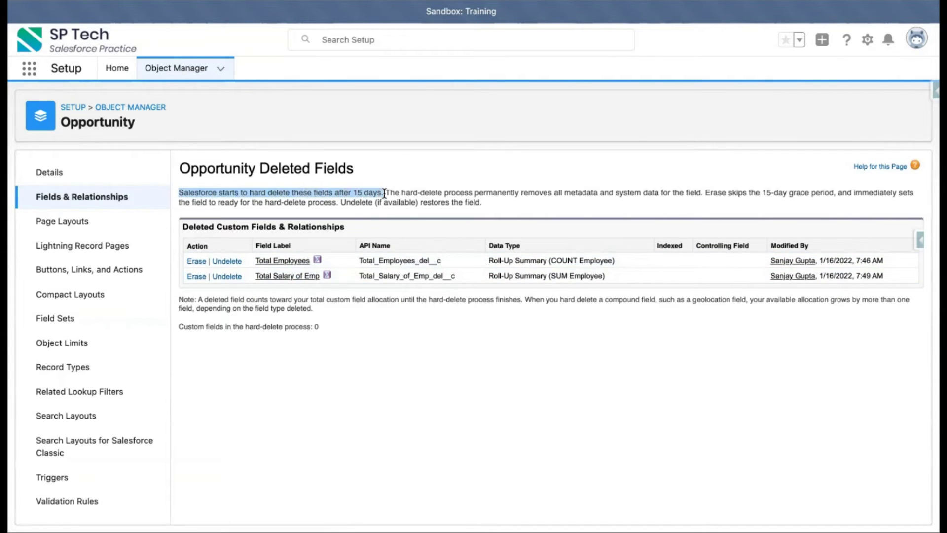
{"action": "left_click", "coordinate": [504, 198]}
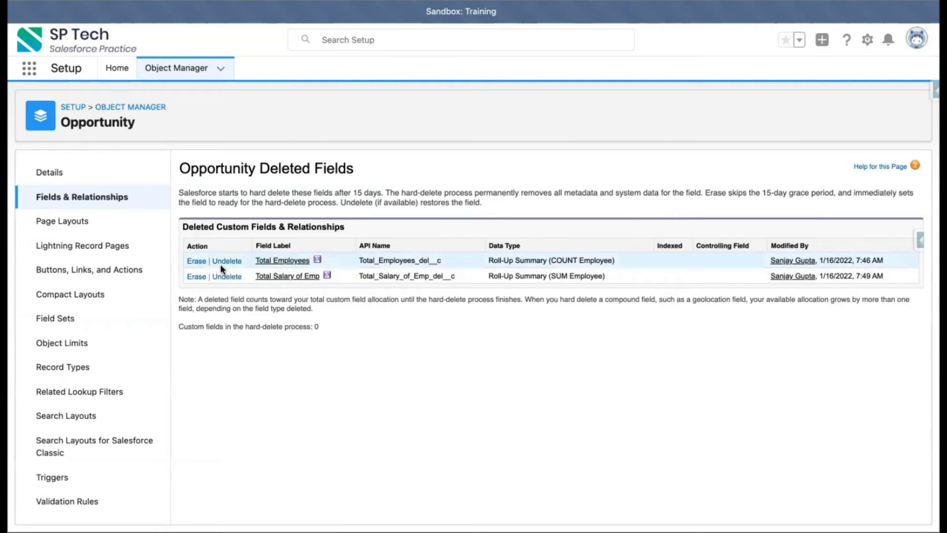
{"action": "left_click", "coordinate": [198, 262]}
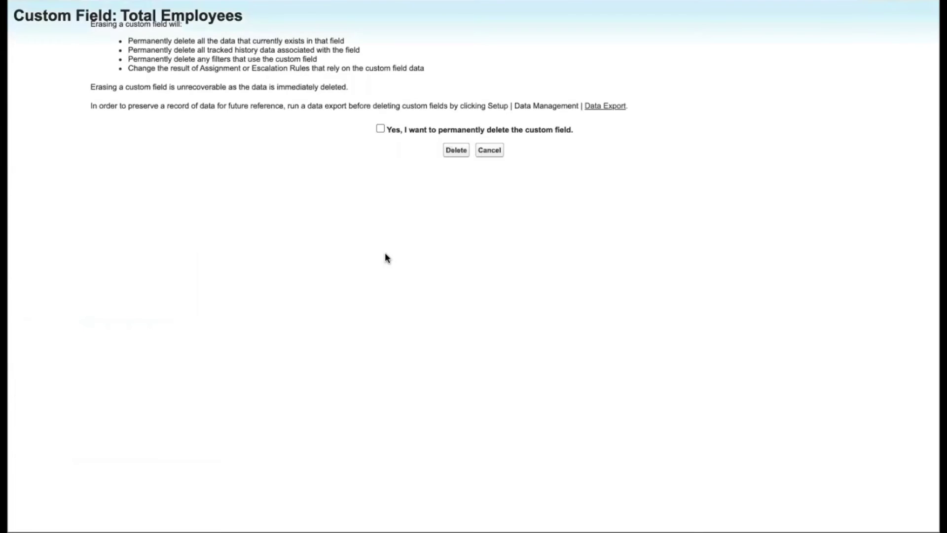
{"action": "left_click", "coordinate": [379, 129]}
{"action": "left_click", "coordinate": [456, 150]}
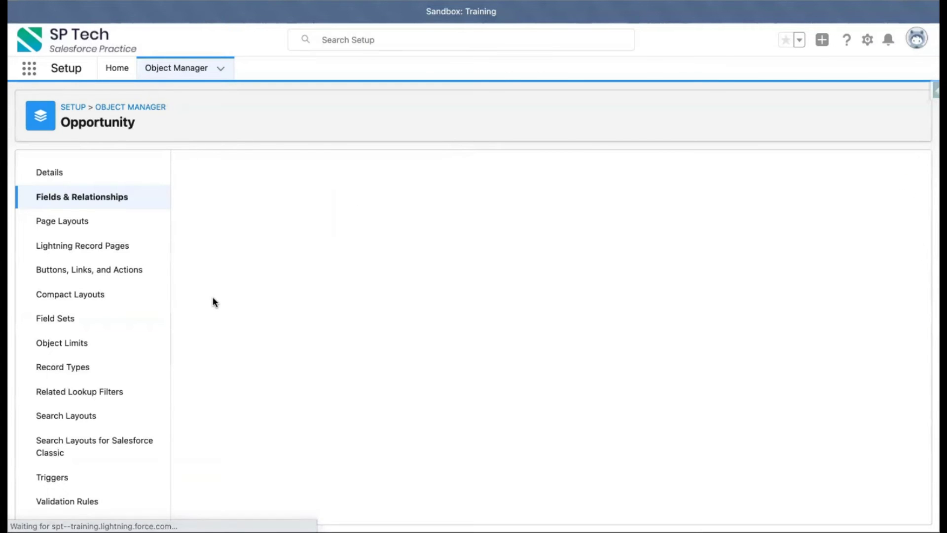
Step: Permanently erase the deleted Total Salary of Emp field
{"action": "left_click", "coordinate": [196, 261]}
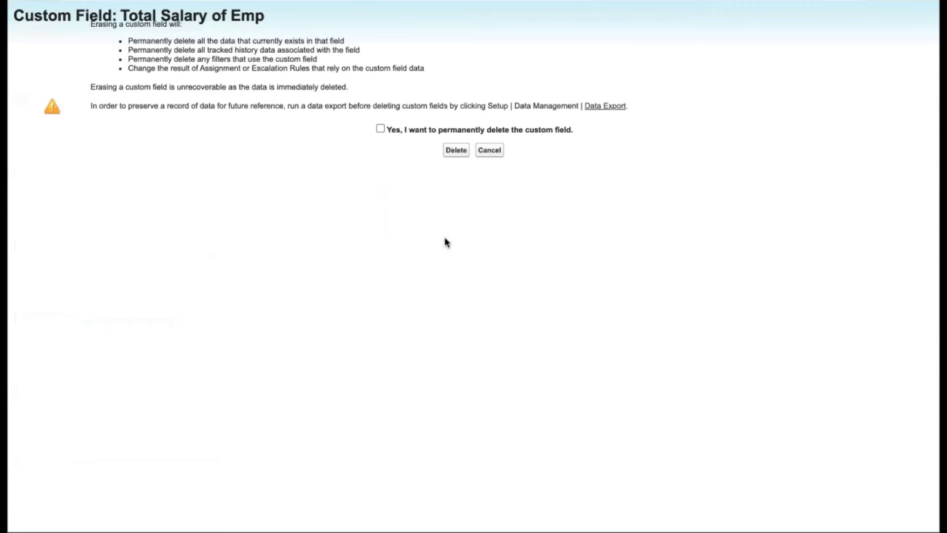
{"action": "left_click", "coordinate": [459, 152]}
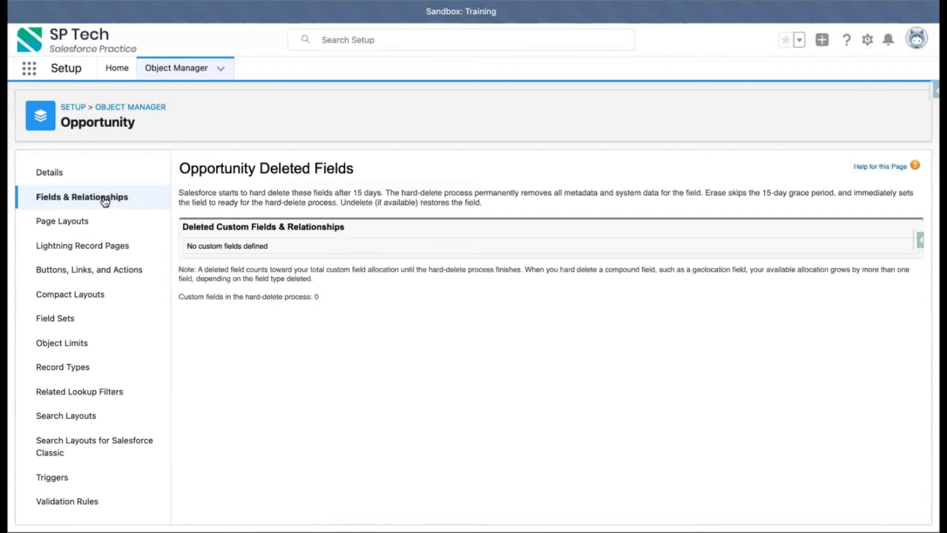
{"action": "left_click", "coordinate": [135, 107]}
Step: Search Object Manager for 'employee' and edit the Employee object's Opportunity field
{"action": "left_click", "coordinate": [682, 110]}
{"action": "type", "text": "employee"}
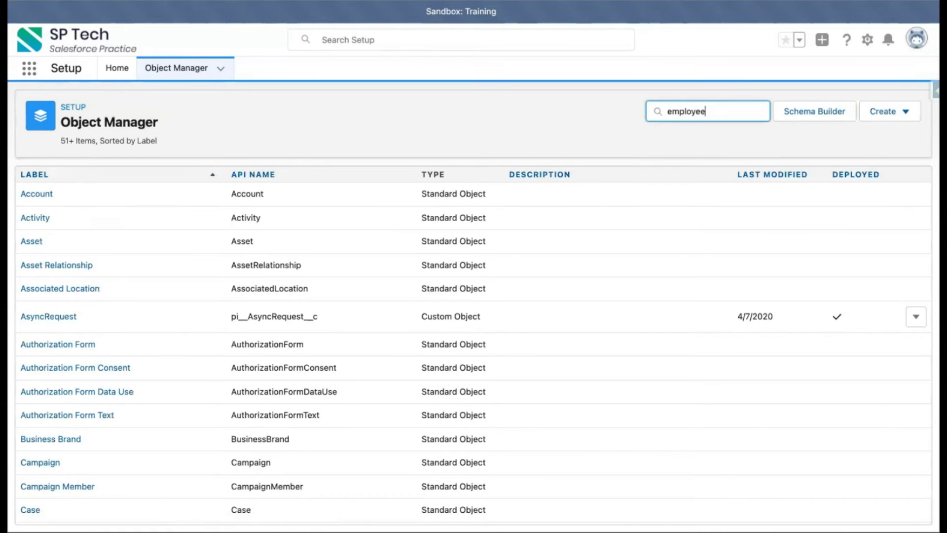
{"action": "left_click", "coordinate": [39, 198]}
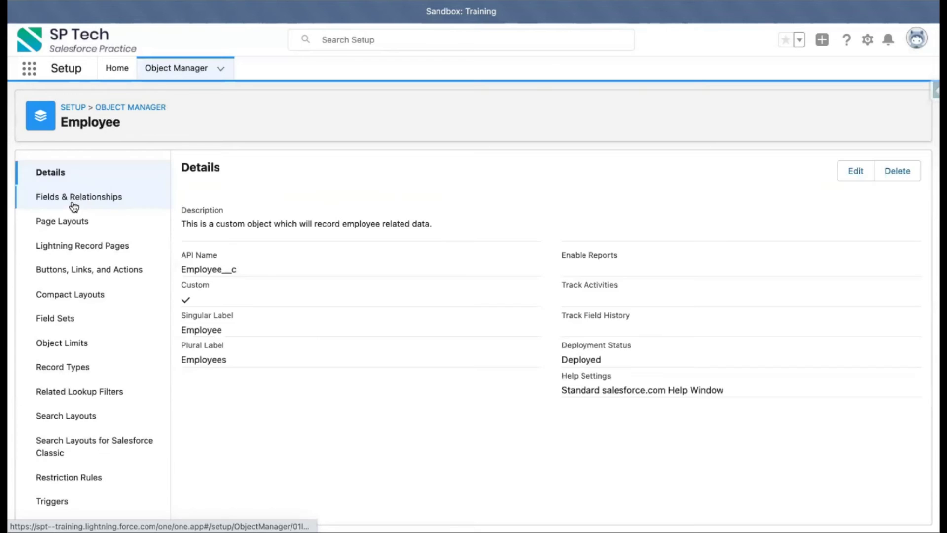
{"action": "left_click", "coordinate": [81, 196]}
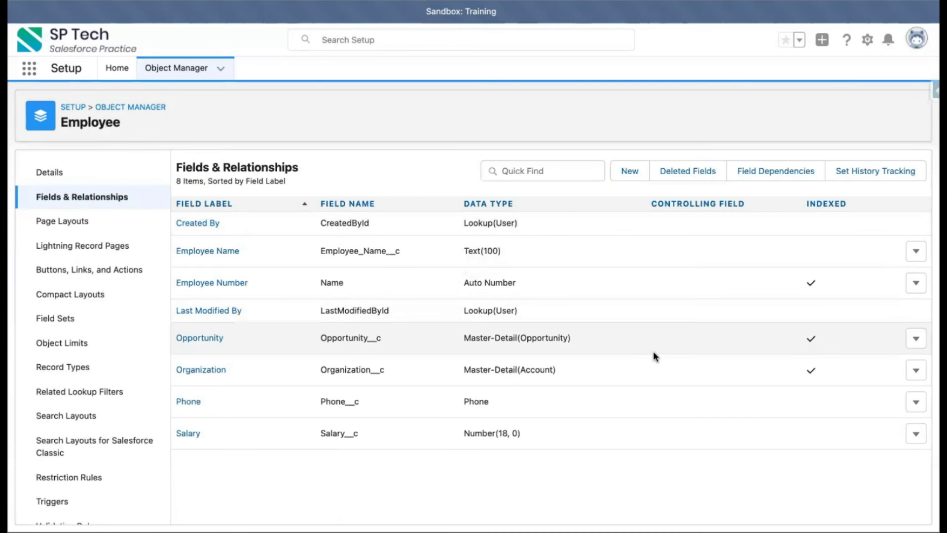
{"action": "left_click", "coordinate": [915, 339]}
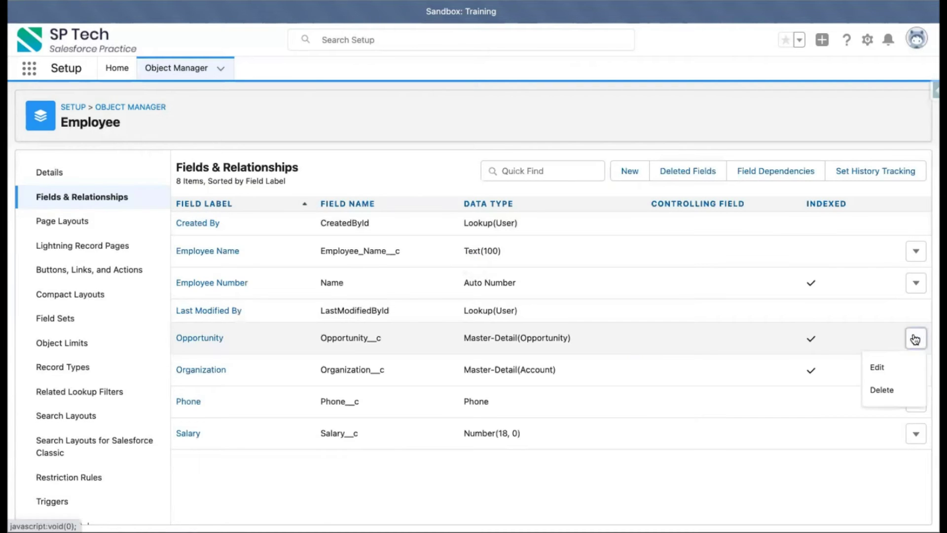
{"action": "left_click", "coordinate": [876, 367]}
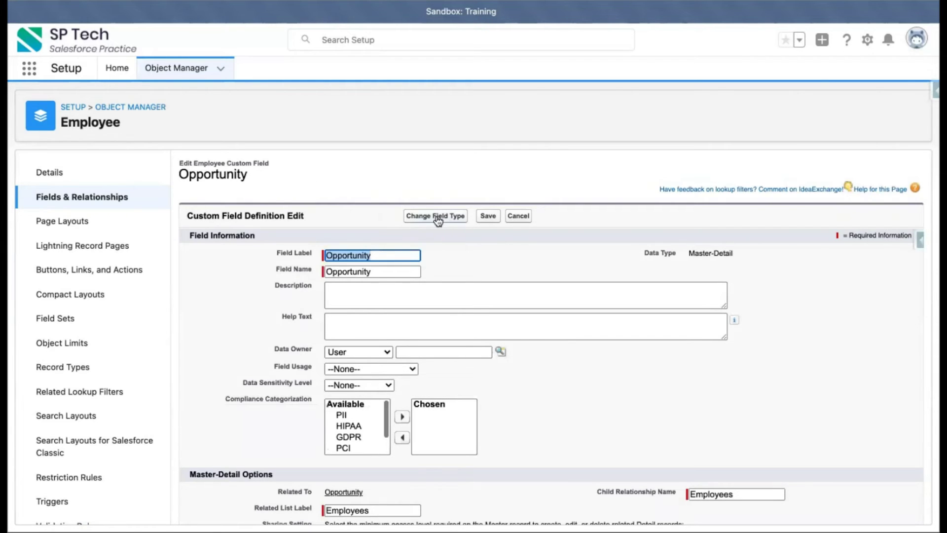
Step: Change the Opportunity field's type to Lookup Relationship and save it
{"action": "left_click", "coordinate": [437, 216]}
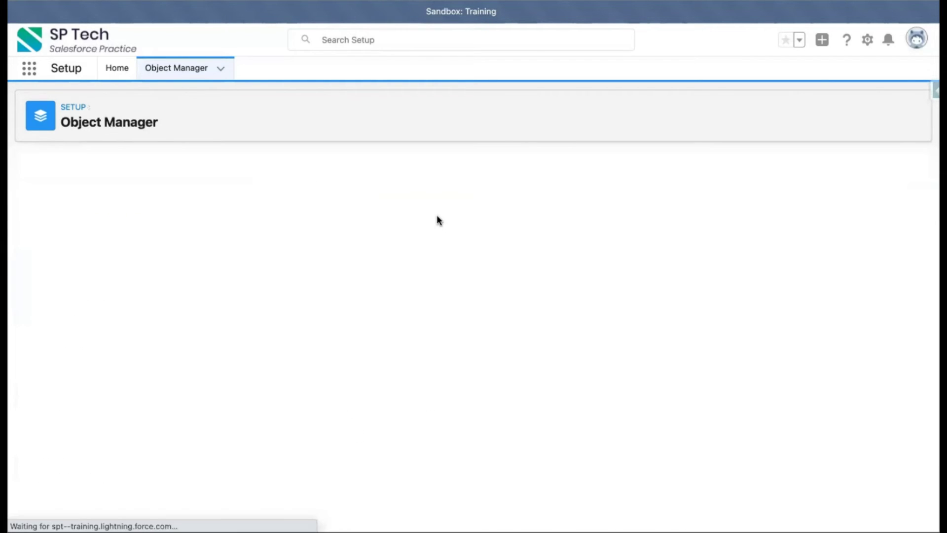
{"action": "left_click", "coordinate": [66, 340]}
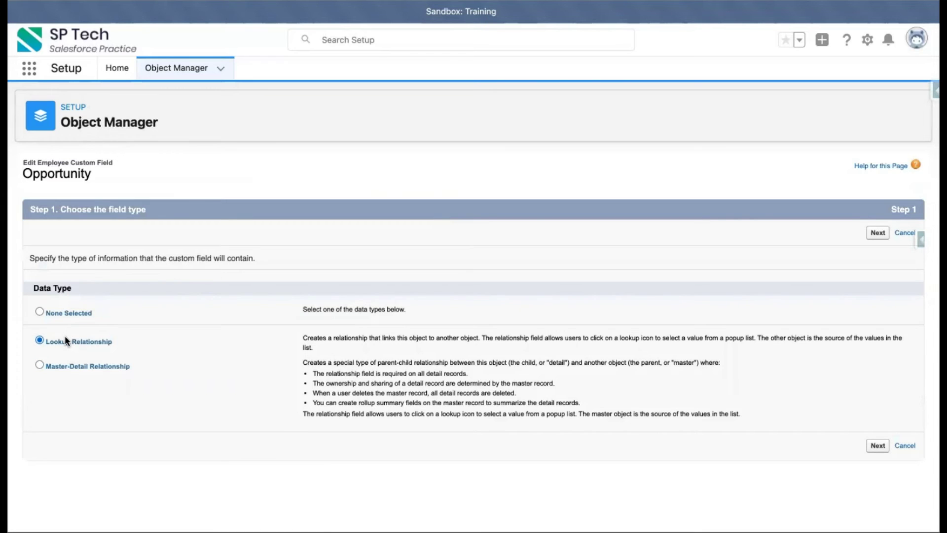
{"action": "left_click", "coordinate": [875, 236]}
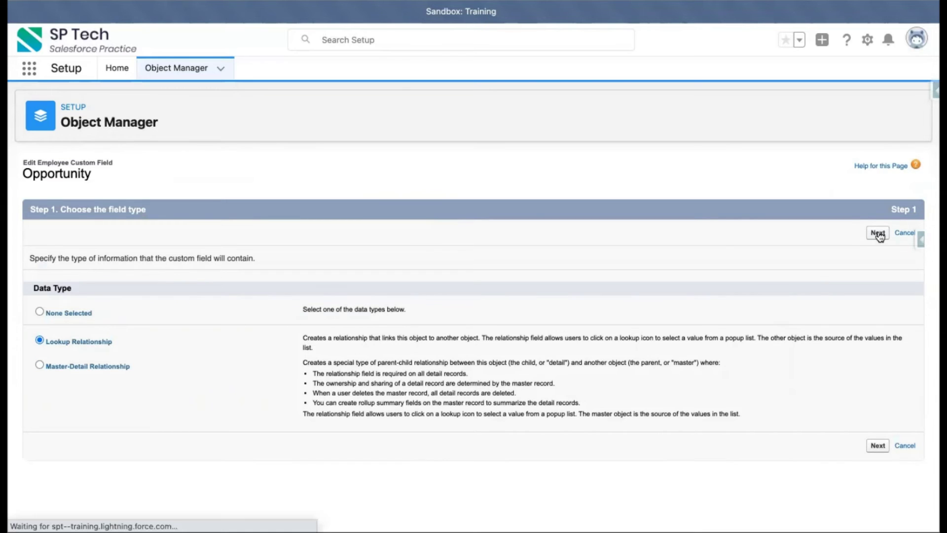
{"action": "scroll", "coordinate": [472, 300], "scroll_direction": "down", "scroll_amount": 2}
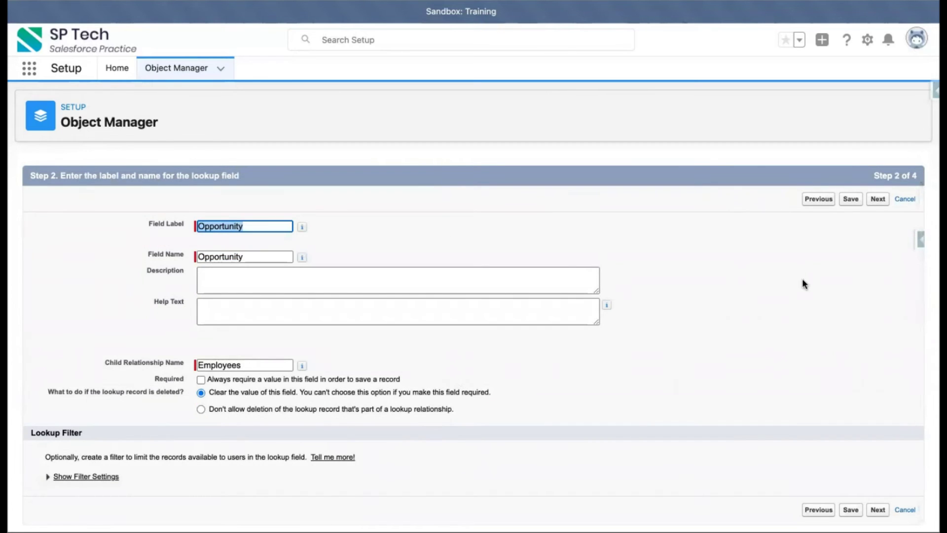
{"action": "left_click", "coordinate": [848, 203]}
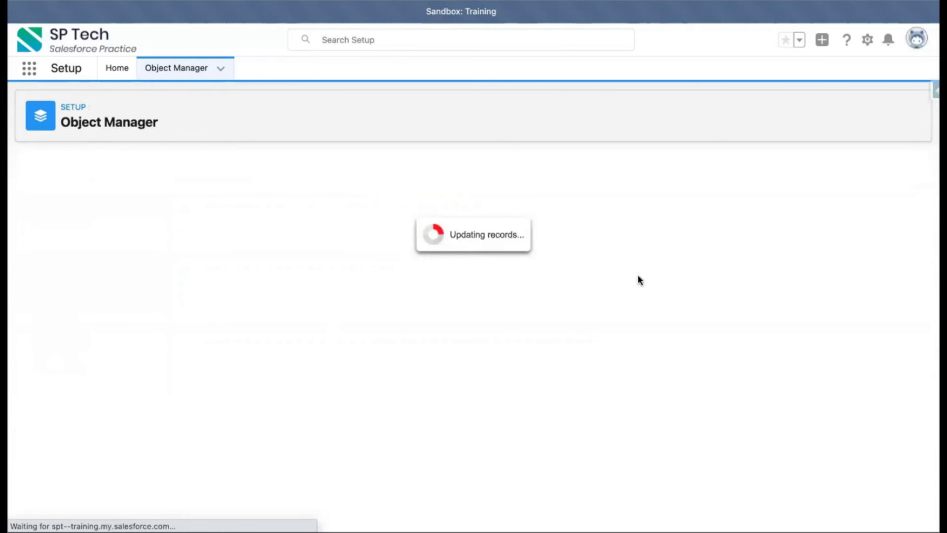